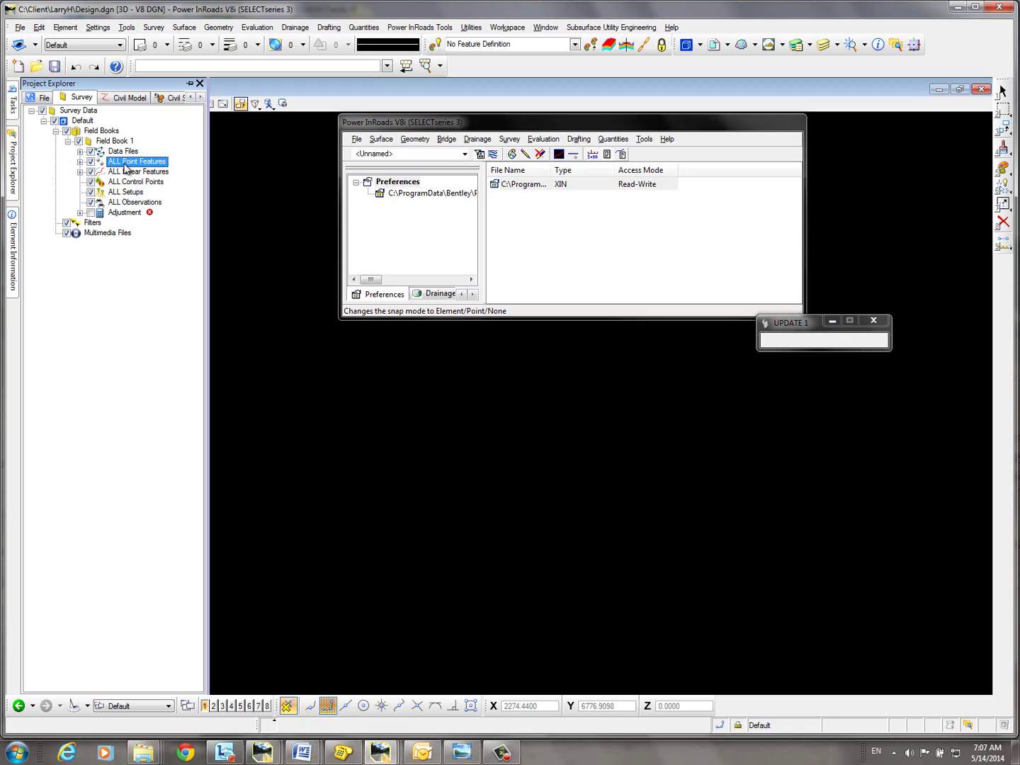
List the 387 survey point features and select every row through 429_1.
{"action": "left_click", "coordinate": [13, 107]}
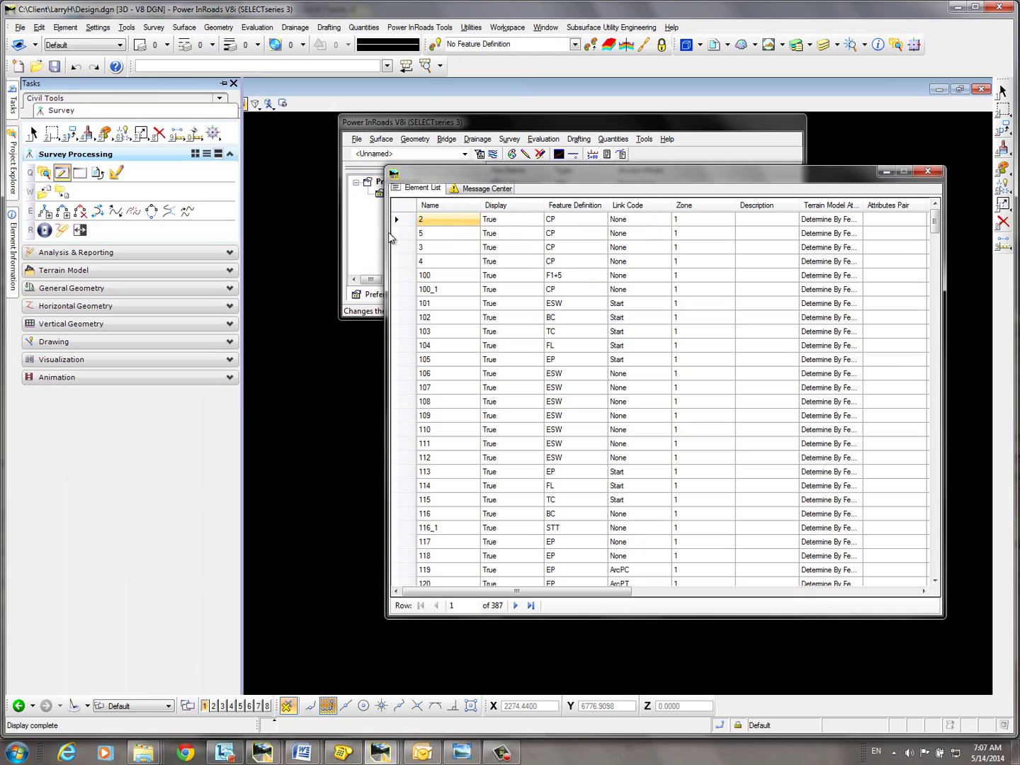
{"action": "left_click", "coordinate": [399, 220]}
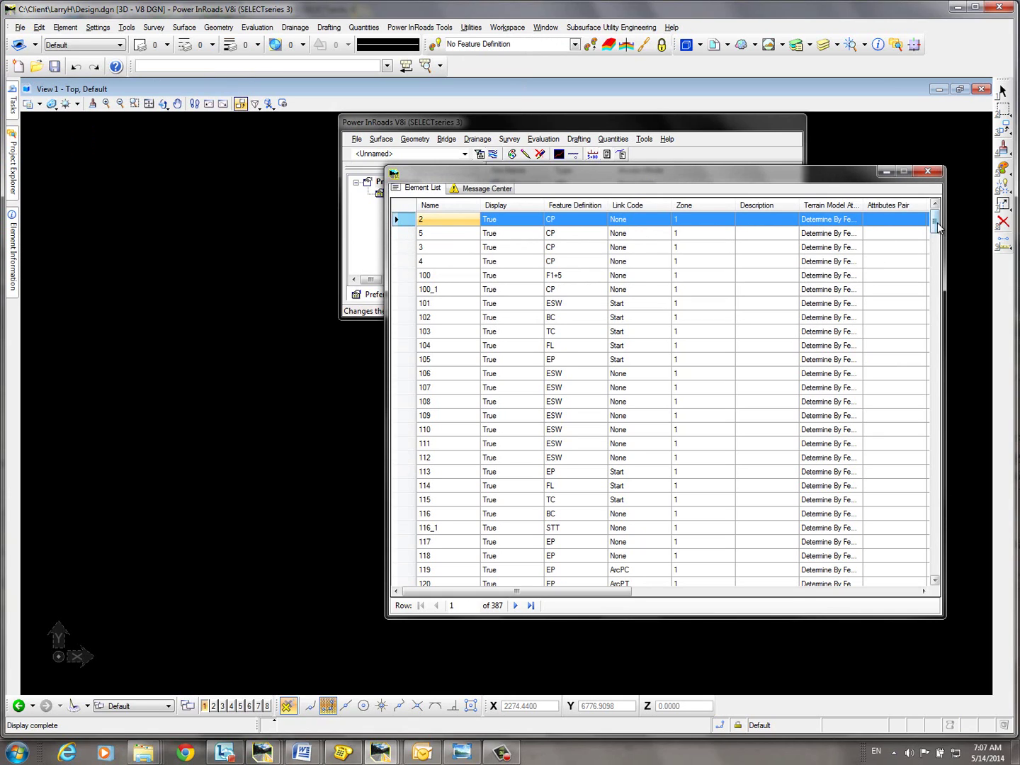
{"action": "left_click_drag", "start_coordinate": [934, 225], "coordinate": [946, 562]}
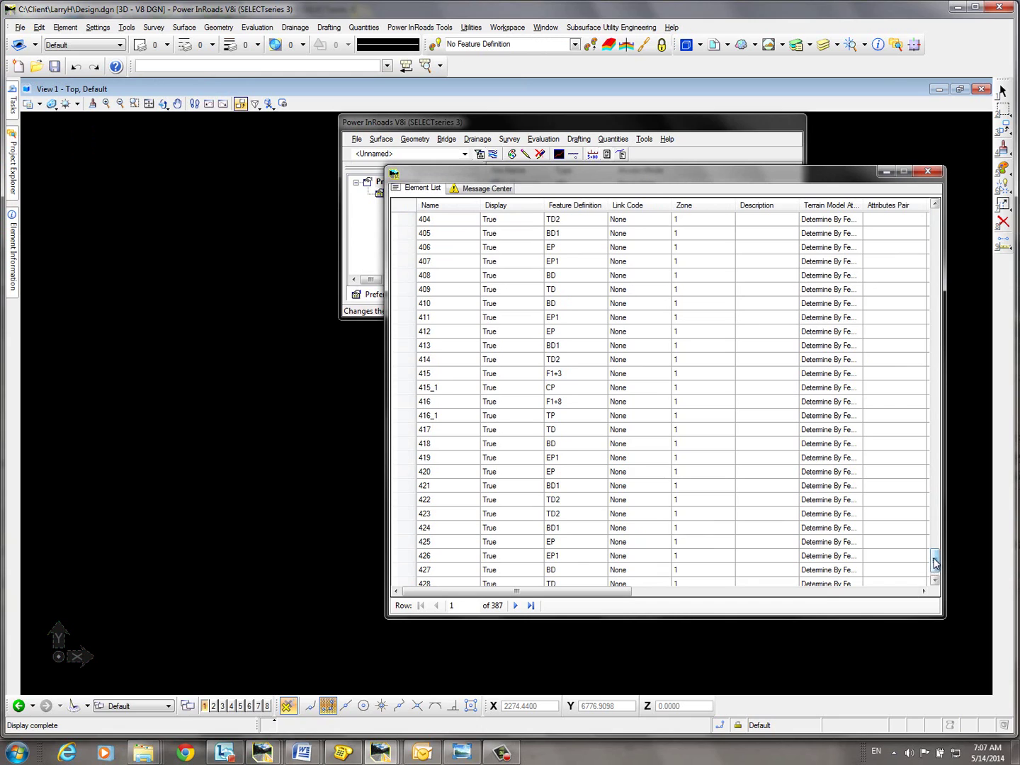
{"action": "scroll", "coordinate": [936, 566], "scroll_direction": "down", "scroll_amount": 1}
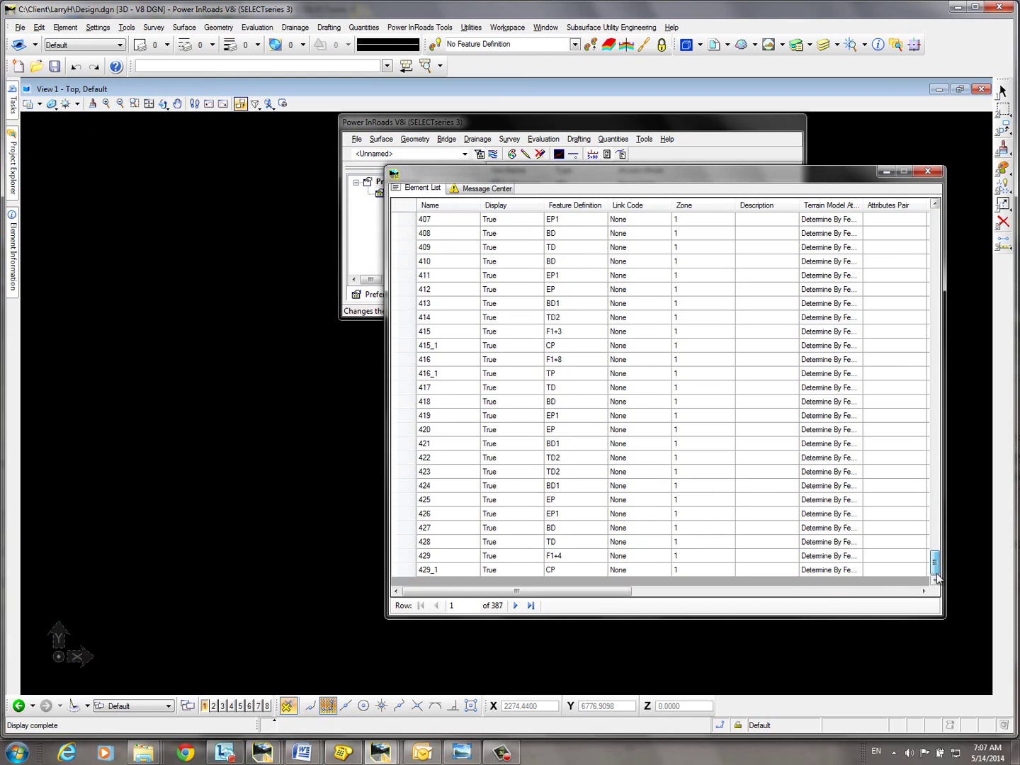
{"action": "left_click", "coordinate": [405, 570], "text": "shift"}
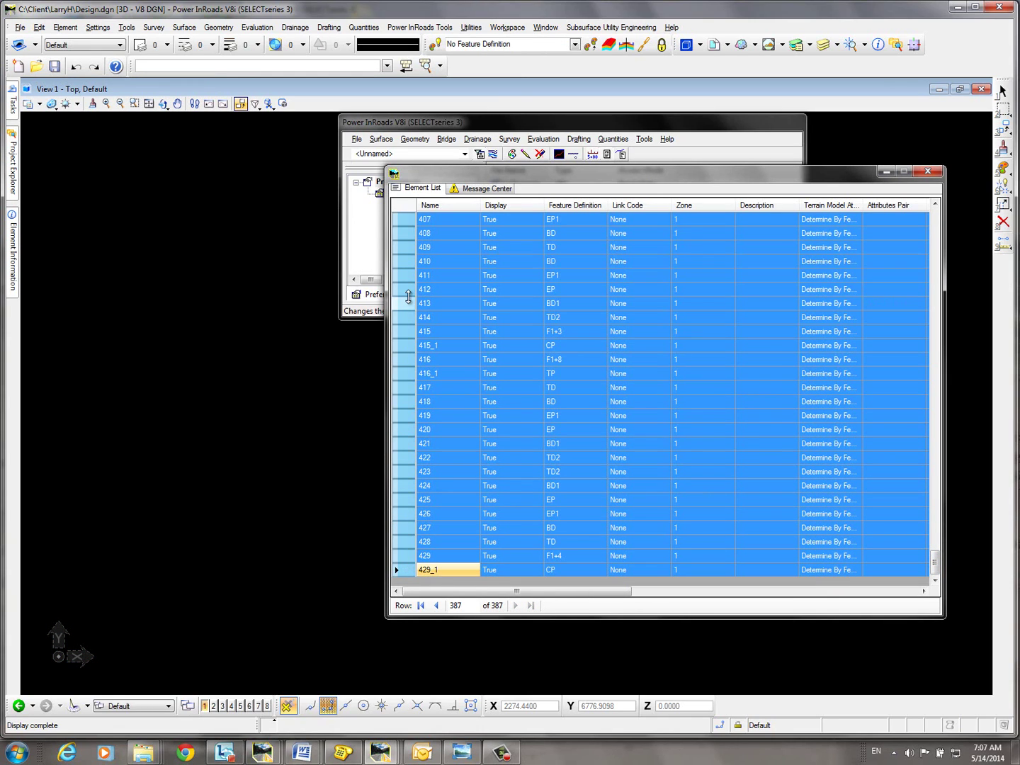
Generate a Survey Point Feature List Report for the selected point rows.
{"action": "right_click", "coordinate": [402, 276]}
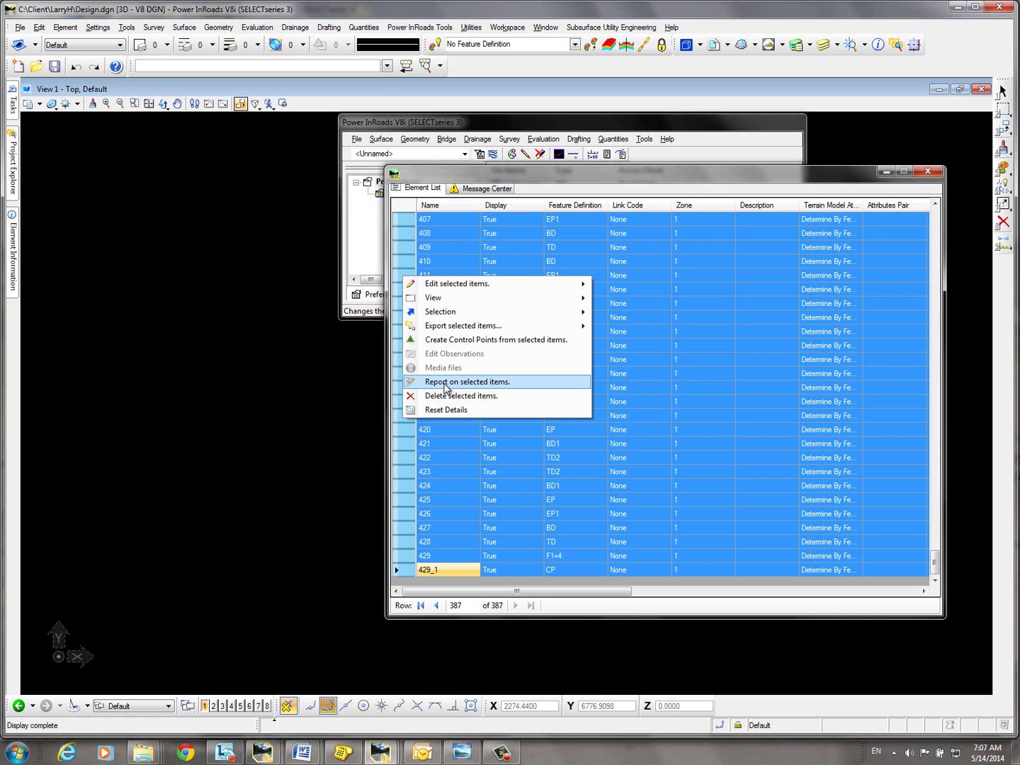
{"action": "left_click", "coordinate": [447, 383]}
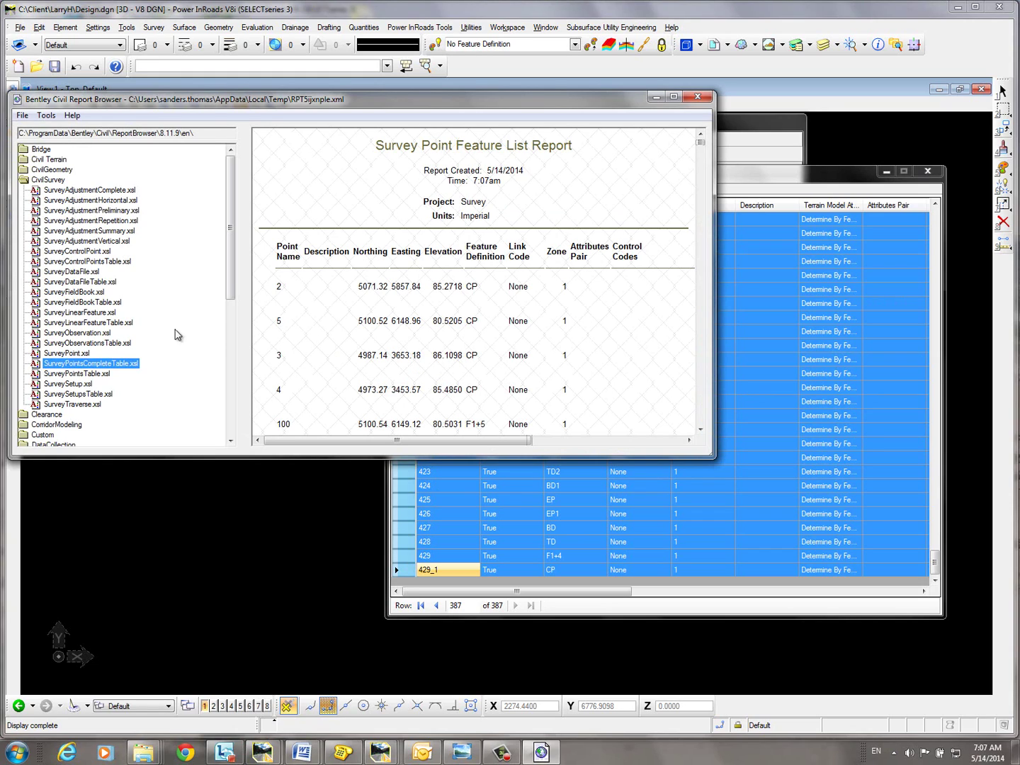
Switch the report to SurveyPointsTable.xsl and export it to a new Excel workbook.
{"action": "left_click", "coordinate": [72, 374]}
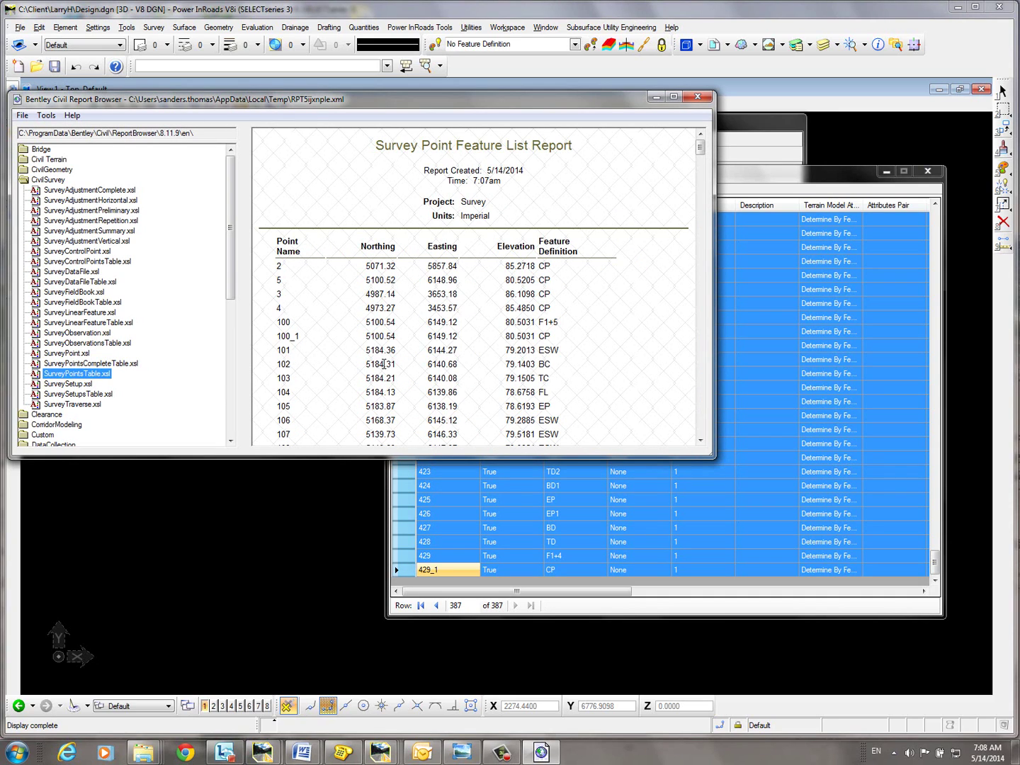
{"action": "right_click", "coordinate": [511, 338]}
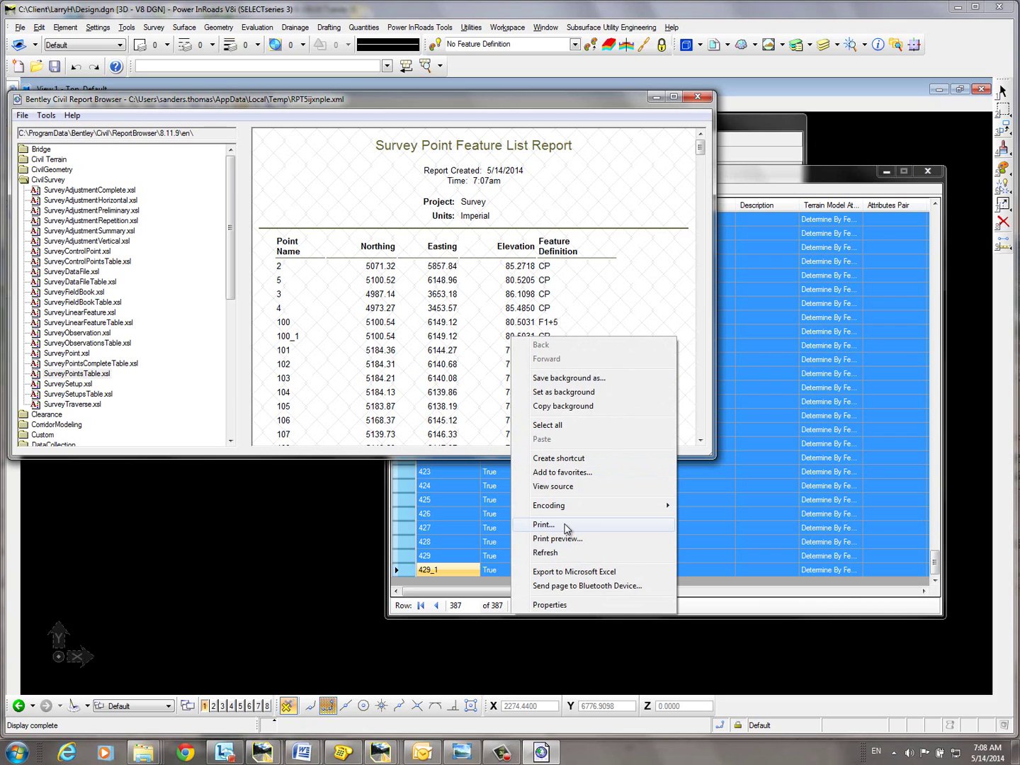
{"action": "left_click", "coordinate": [562, 574]}
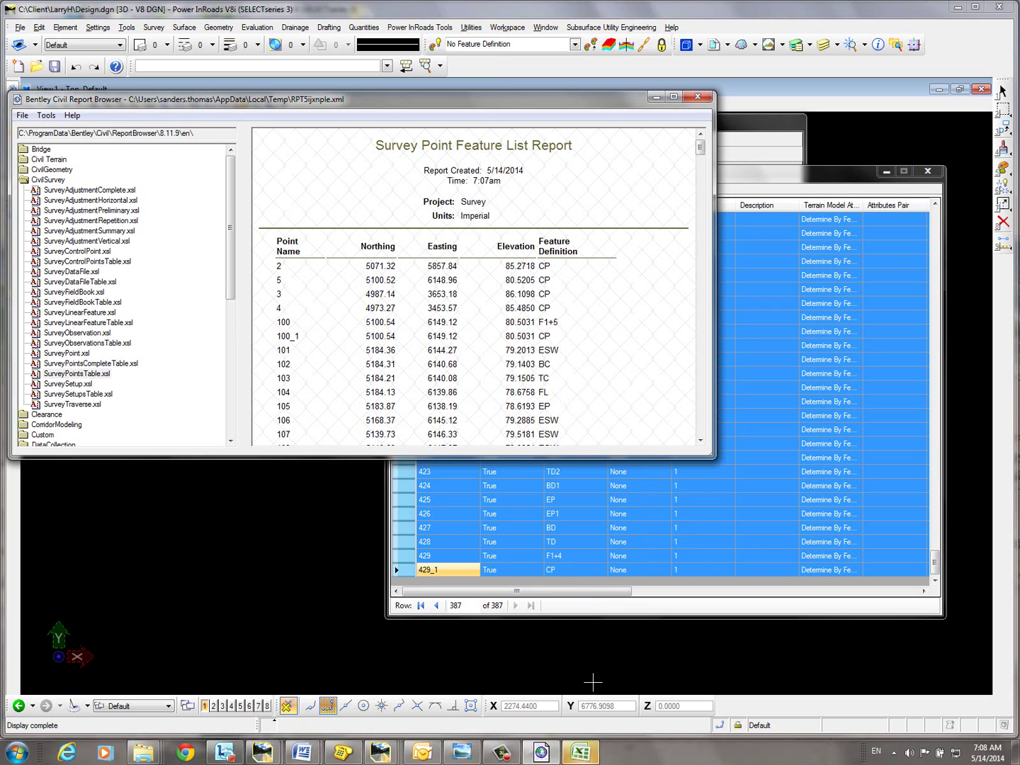
{"action": "left_click", "coordinate": [581, 751]}
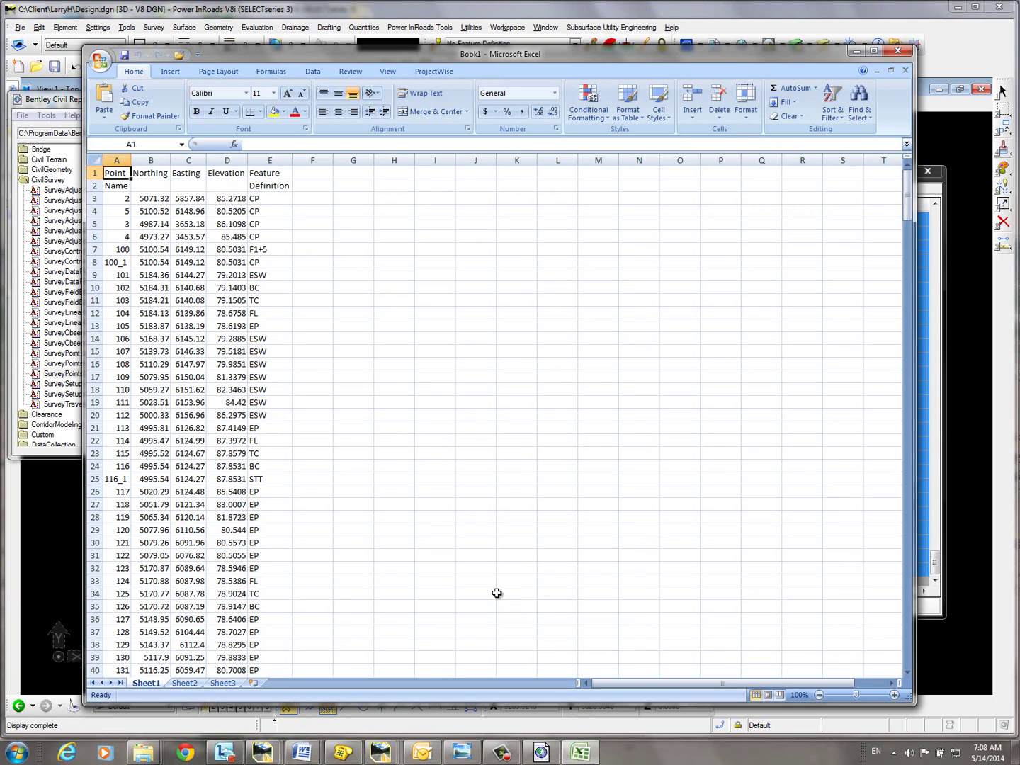
{"action": "left_click", "coordinate": [101, 61]}
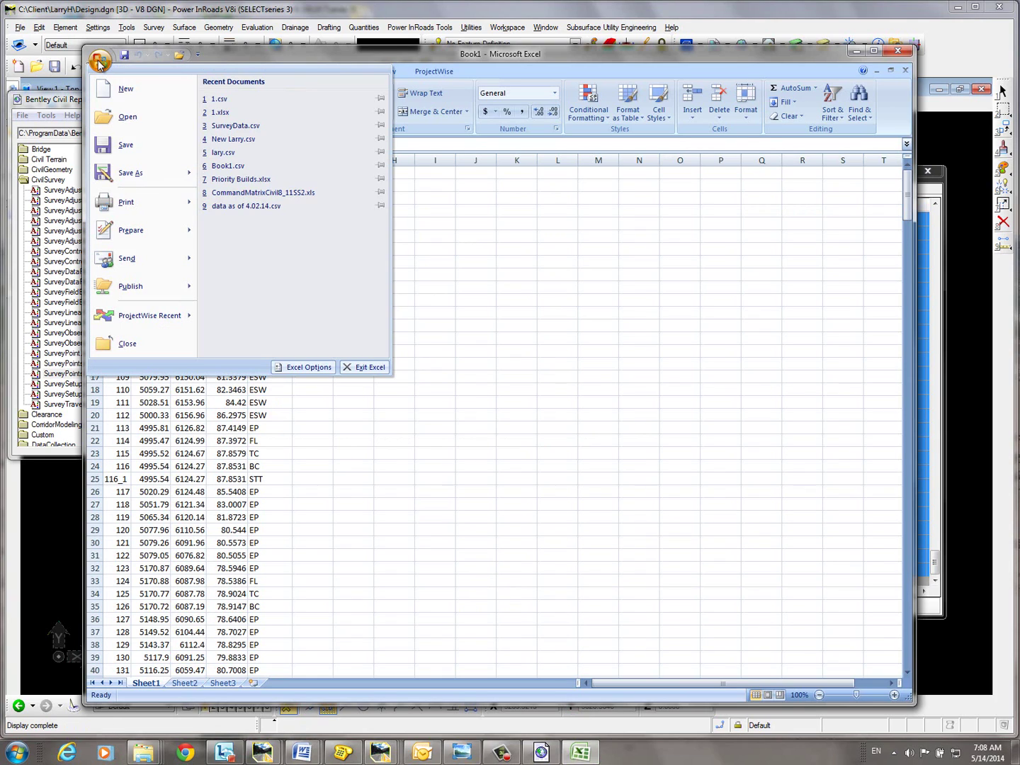
{"action": "mouse_move", "coordinate": [131, 173]}
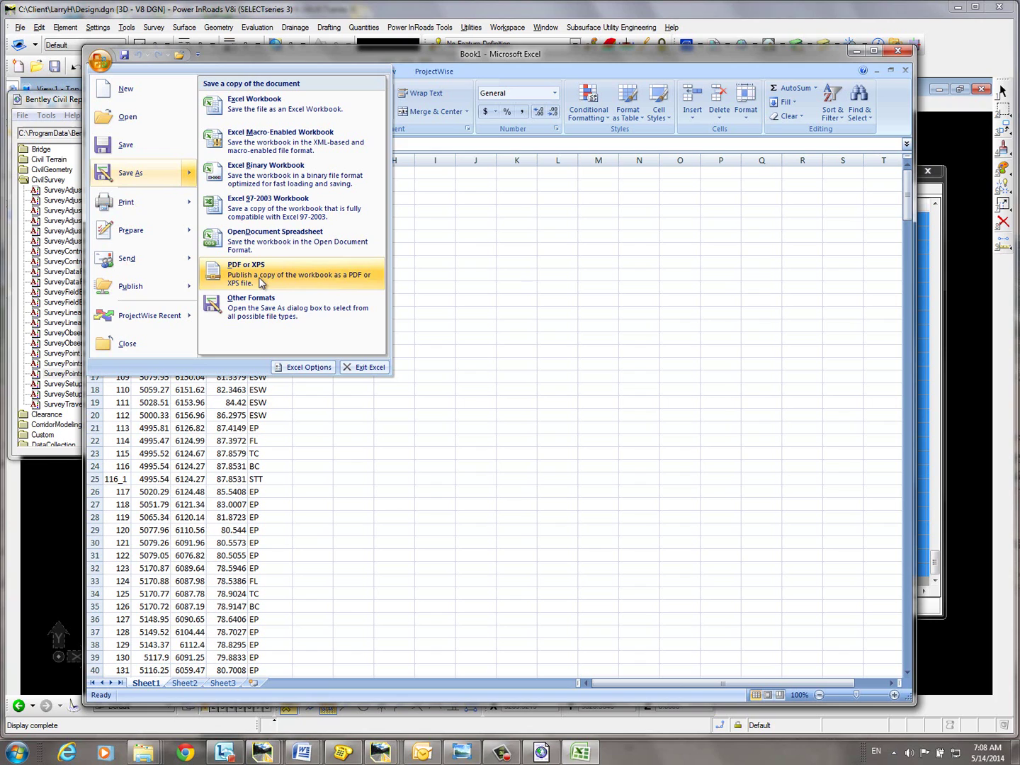
{"action": "left_click", "coordinate": [256, 306]}
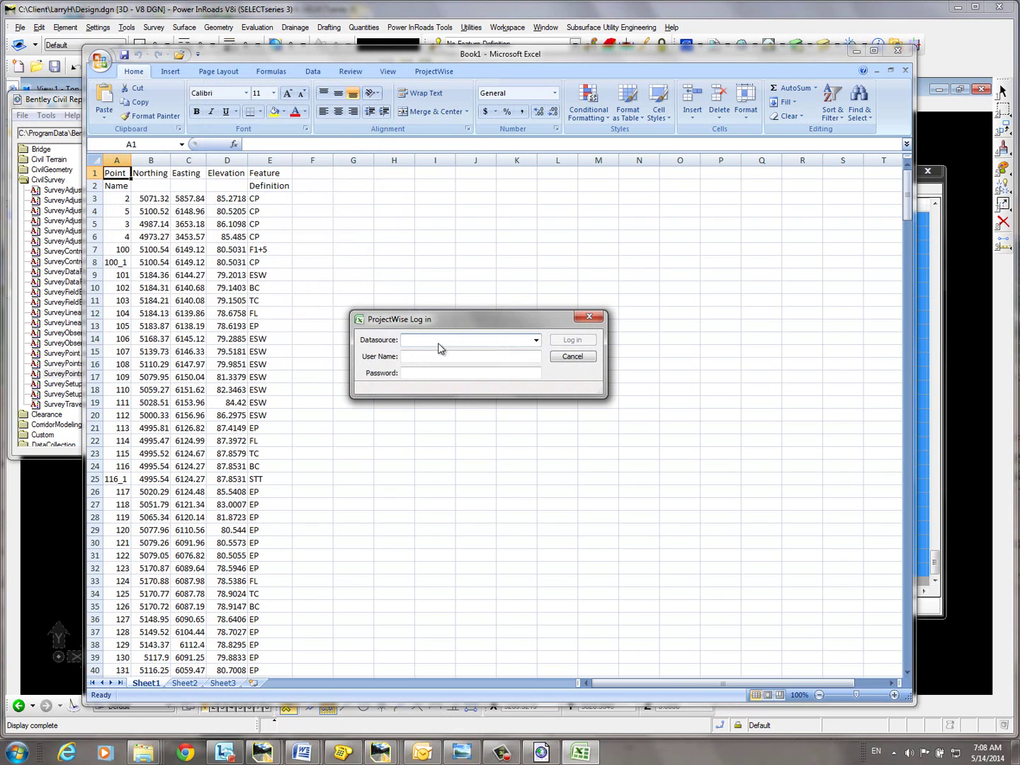
Save the table as CSV (Comma delimited) named 'Survey' in Desktop\Survey Data To CSV.
{"action": "left_click", "coordinate": [570, 357]}
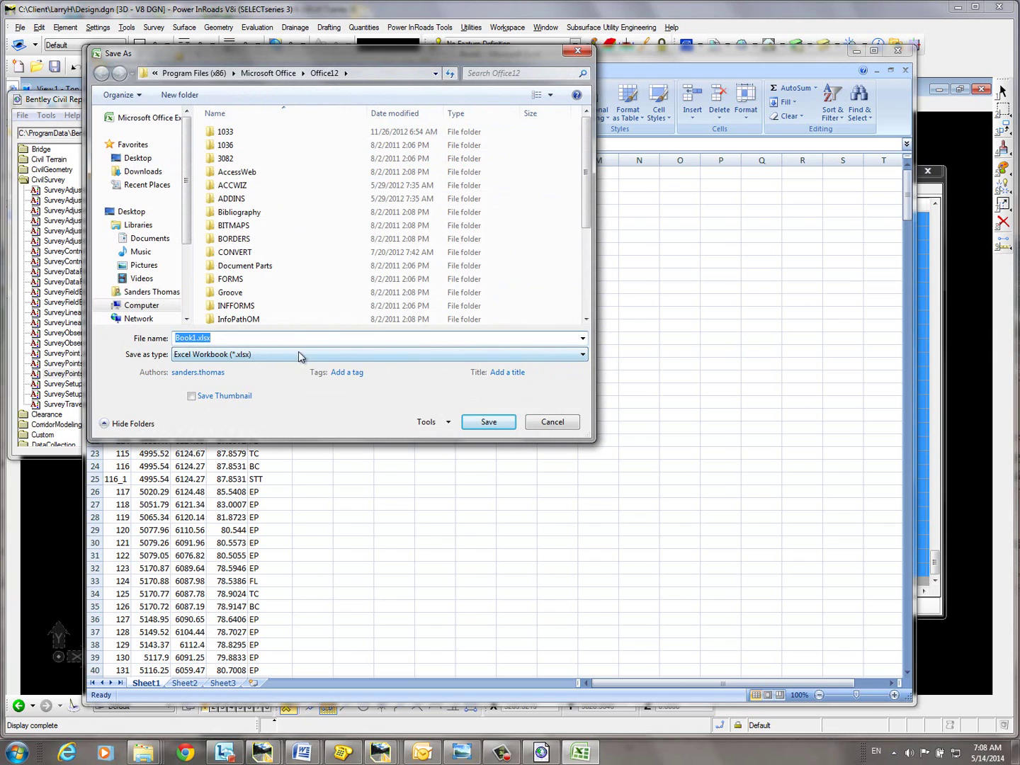
{"action": "left_click", "coordinate": [296, 357]}
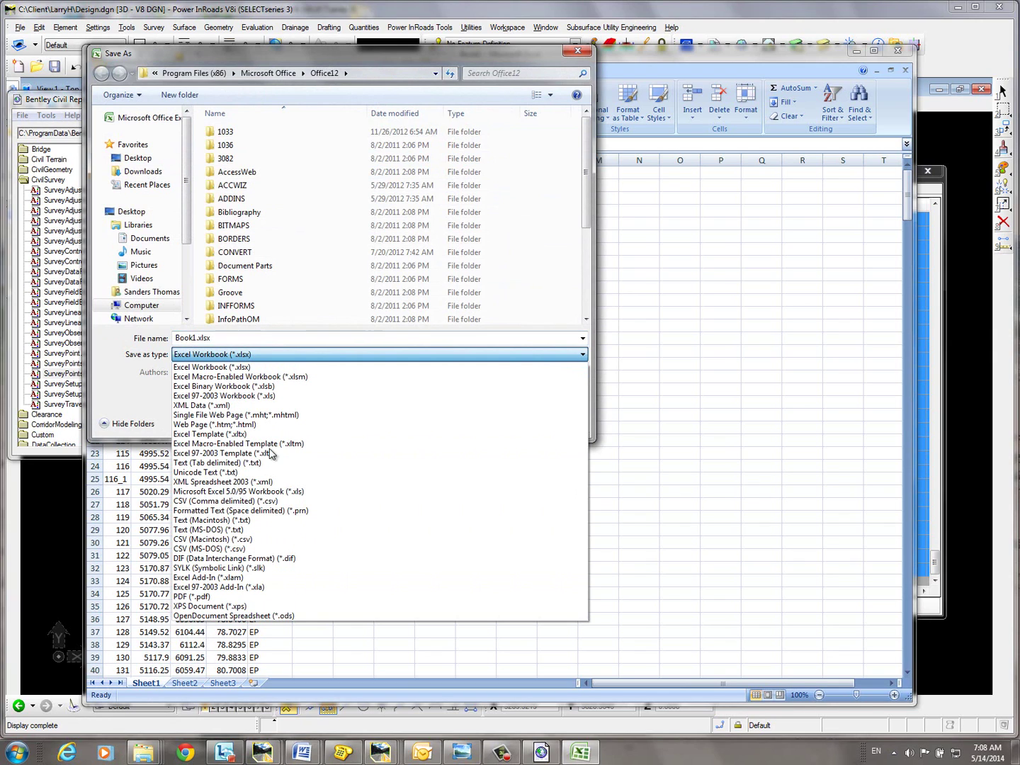
{"action": "left_click", "coordinate": [248, 503]}
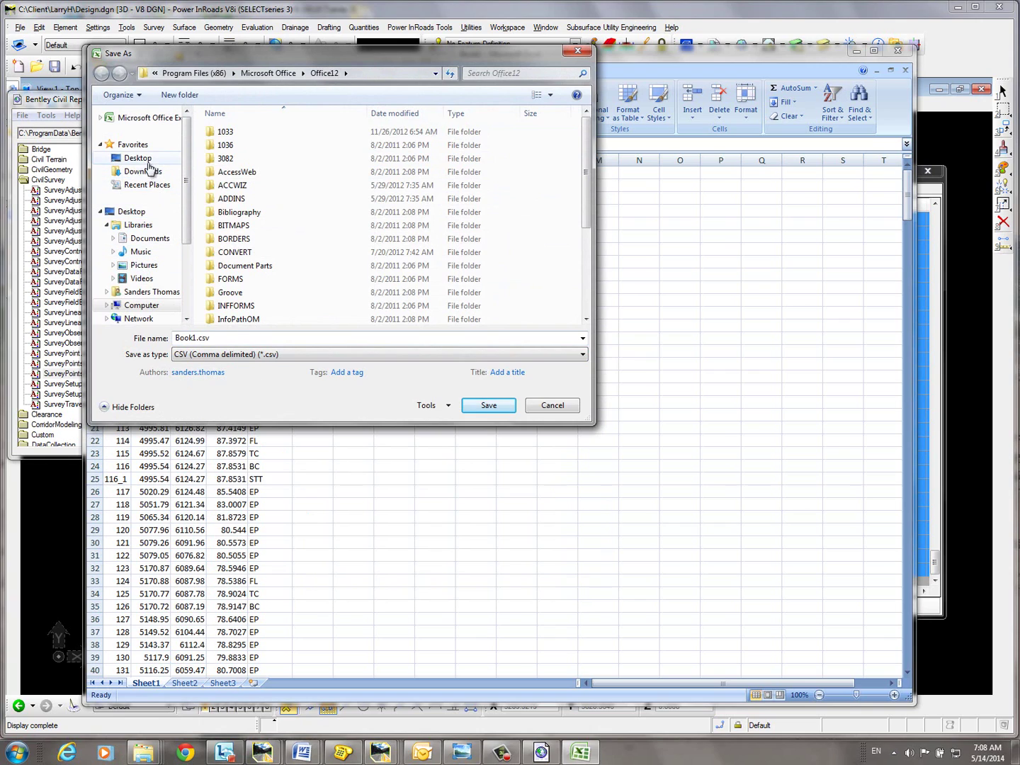
{"action": "left_click", "coordinate": [139, 158]}
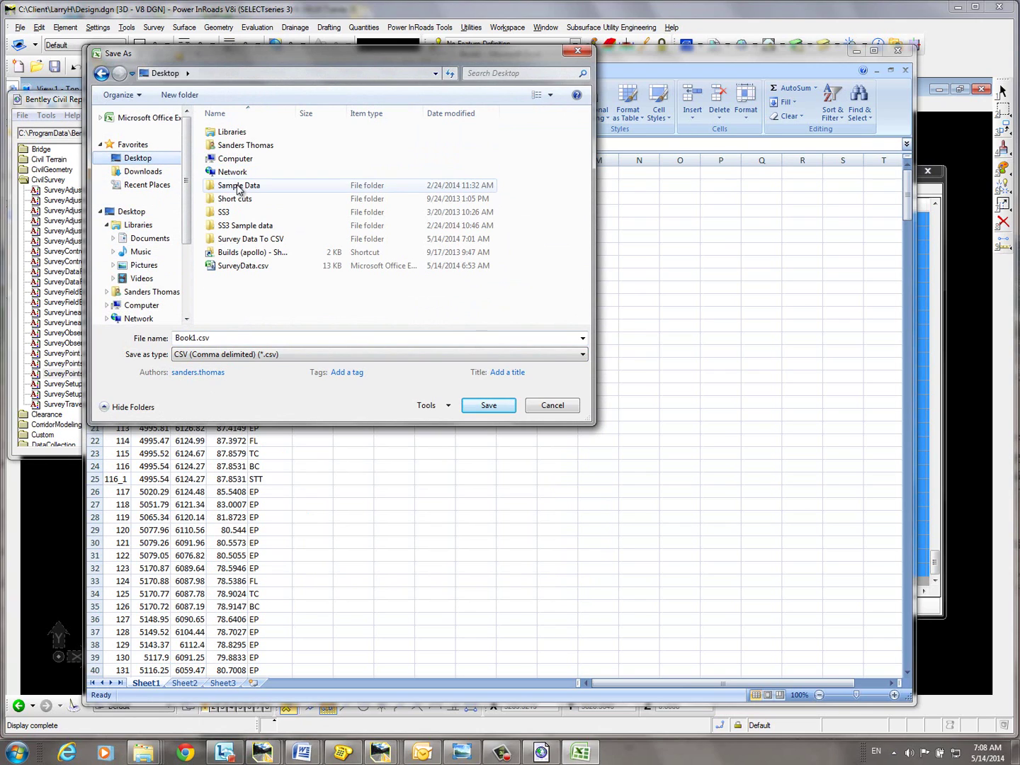
{"action": "double_click", "coordinate": [246, 239]}
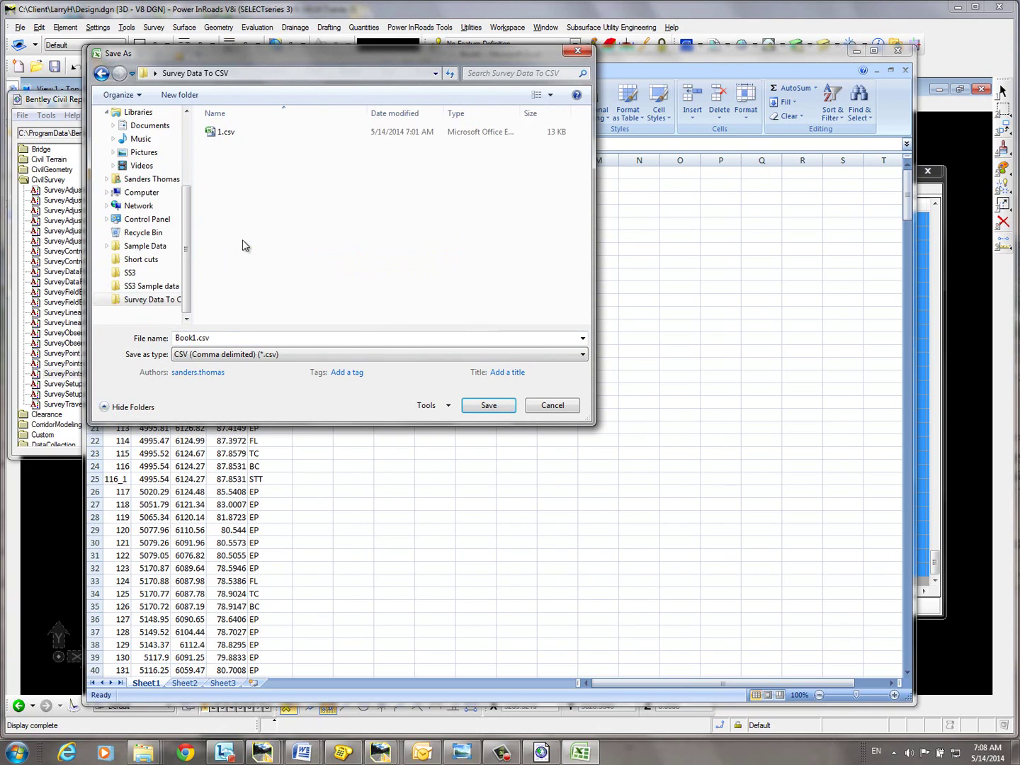
{"action": "left_click_drag", "start_coordinate": [218, 338], "coordinate": [168, 339]}
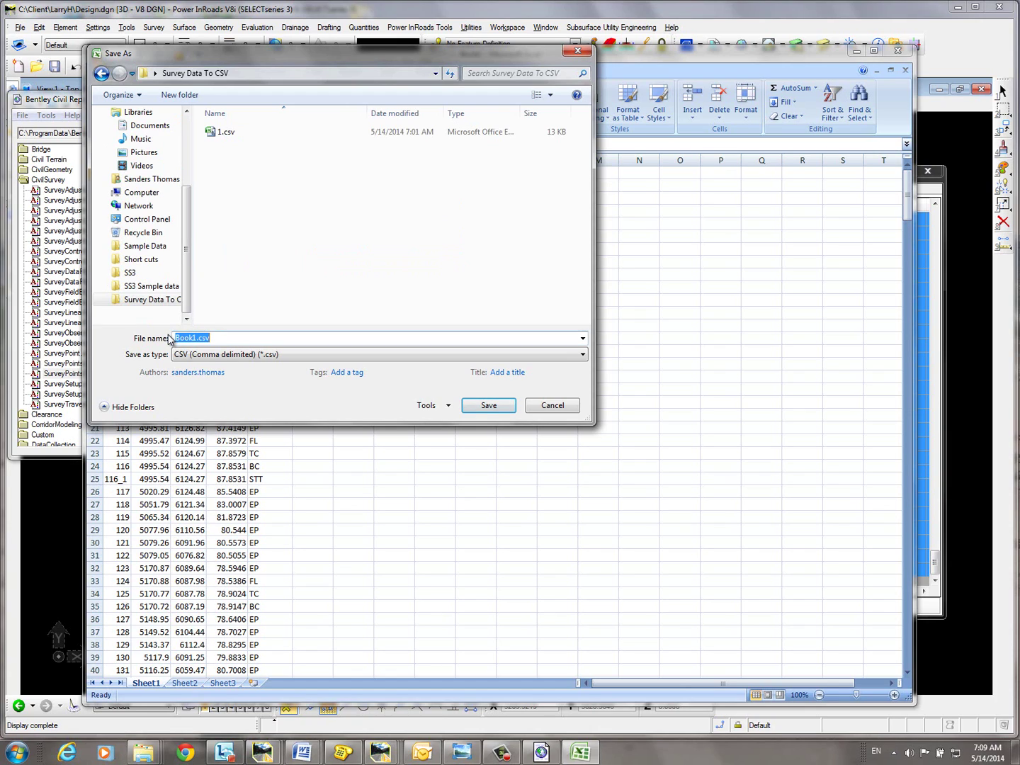
{"action": "type", "text": "Survey"}
{"action": "left_click", "coordinate": [488, 409]}
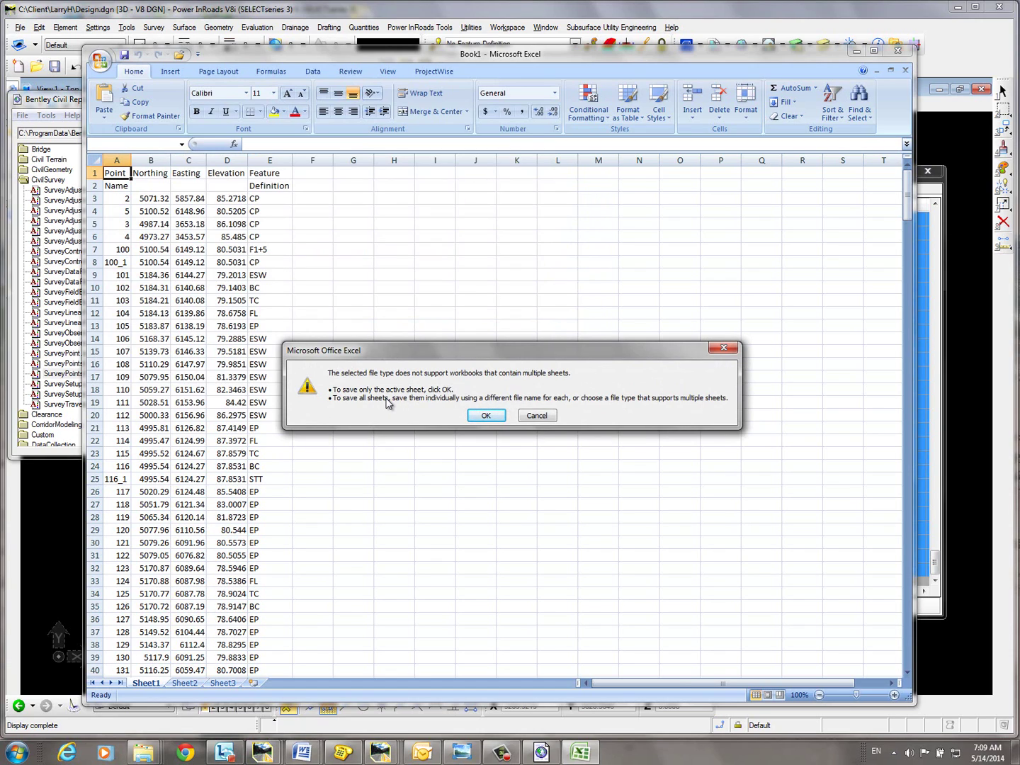
Keep only the active sheet in Survey.csv, decline the CSV format prompt, and minimise Excel.
{"action": "left_click", "coordinate": [486, 417]}
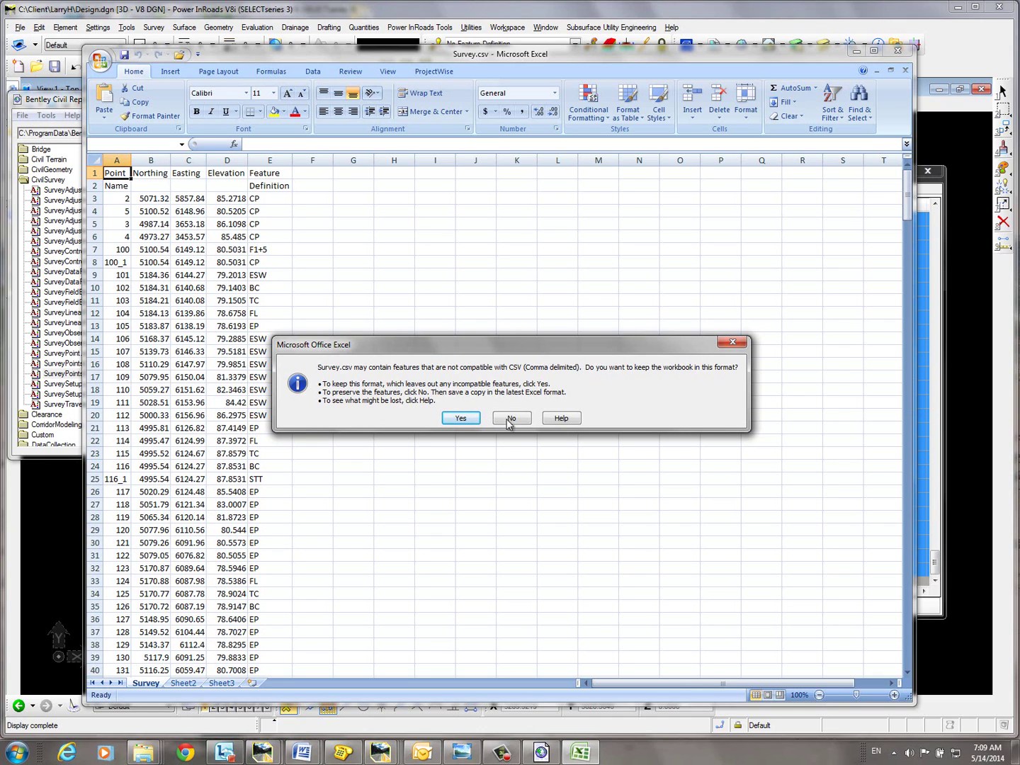
{"action": "left_click", "coordinate": [515, 419]}
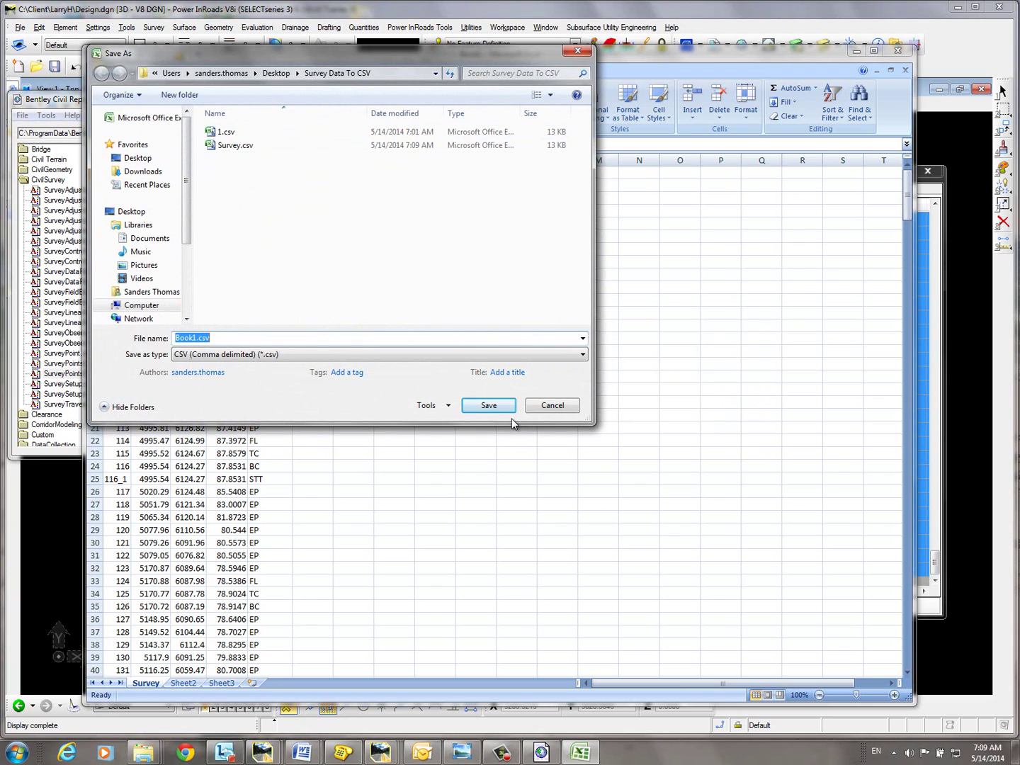
{"action": "left_click", "coordinate": [549, 405]}
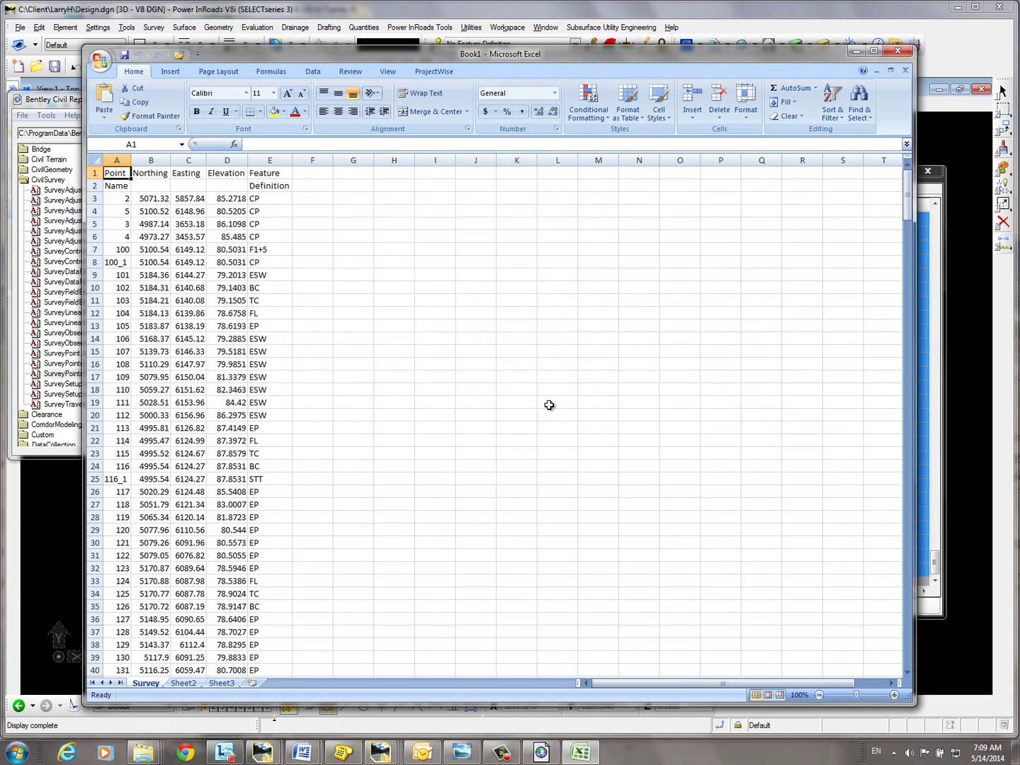
{"action": "left_click", "coordinate": [858, 52]}
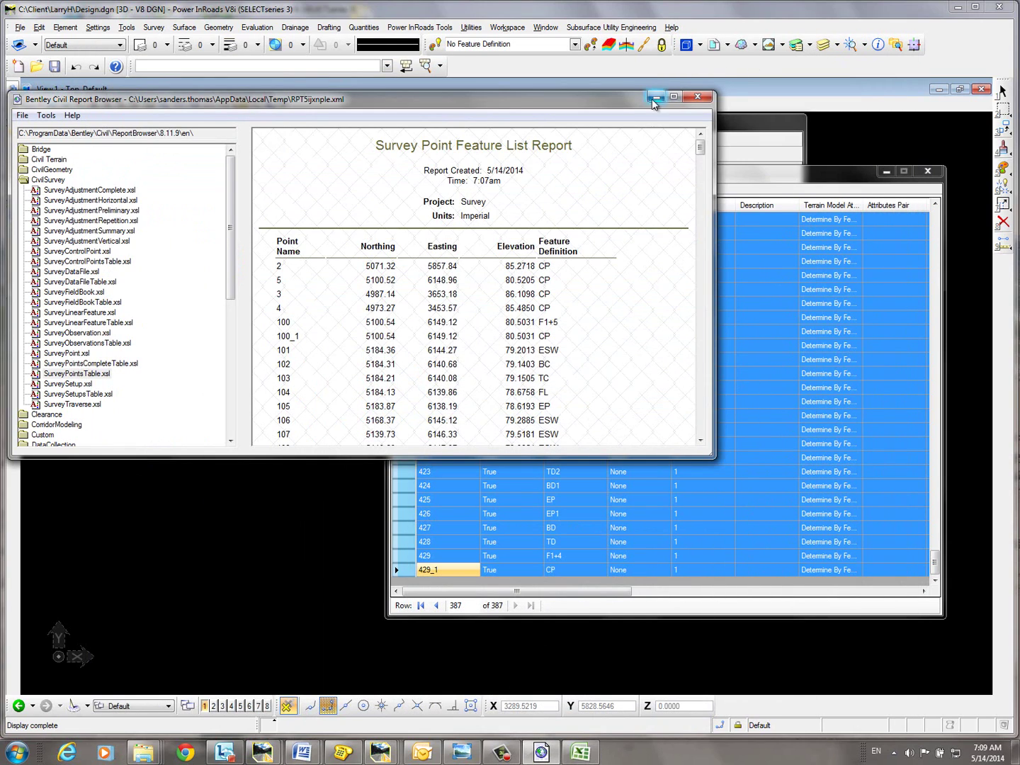
Minimise the Report Browser and Element List windows and show the InRoads File options.
{"action": "left_click", "coordinate": [656, 99]}
{"action": "left_click", "coordinate": [886, 172]}
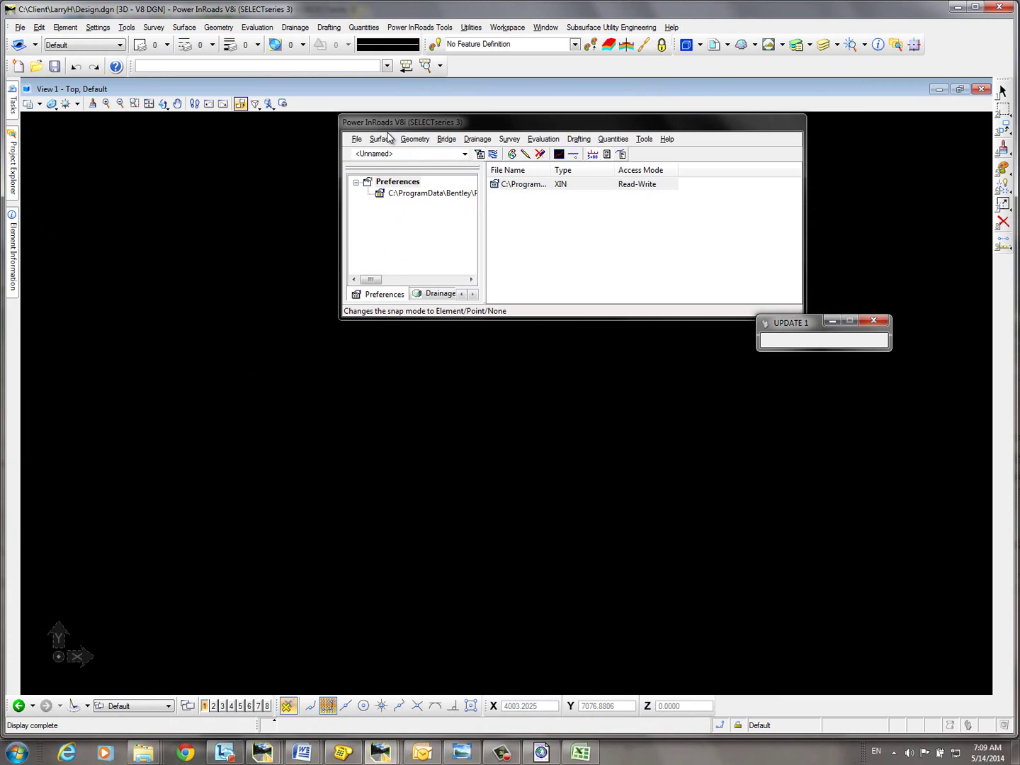
{"action": "left_click", "coordinate": [358, 142]}
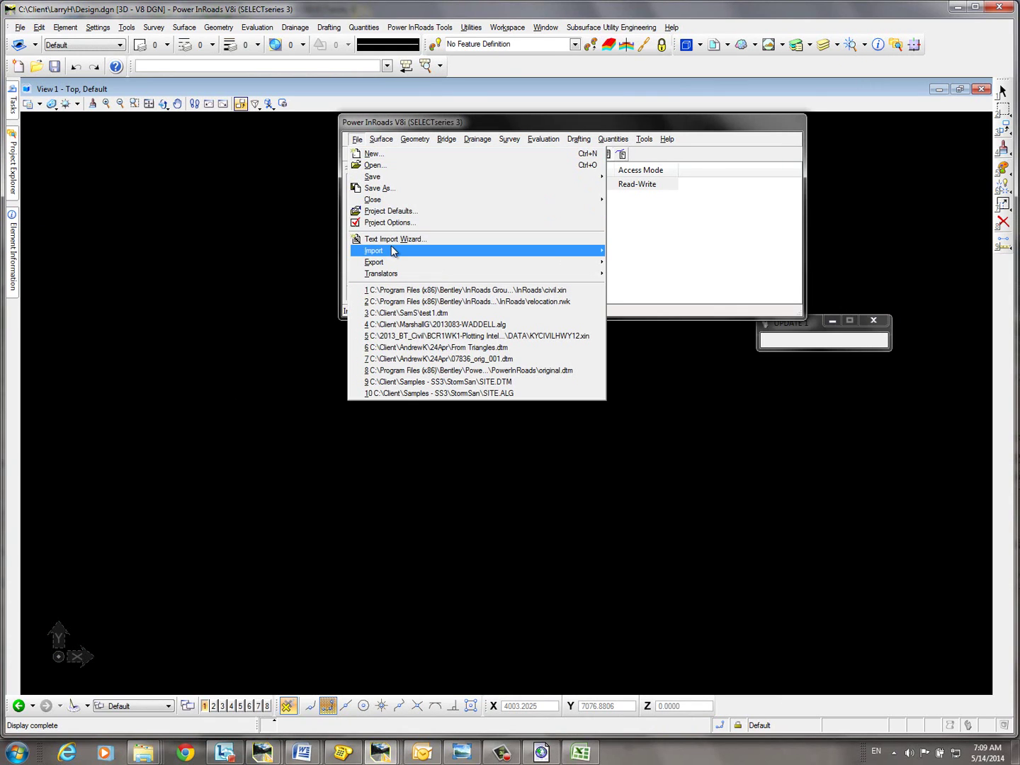
{"action": "mouse_move", "coordinate": [375, 251]}
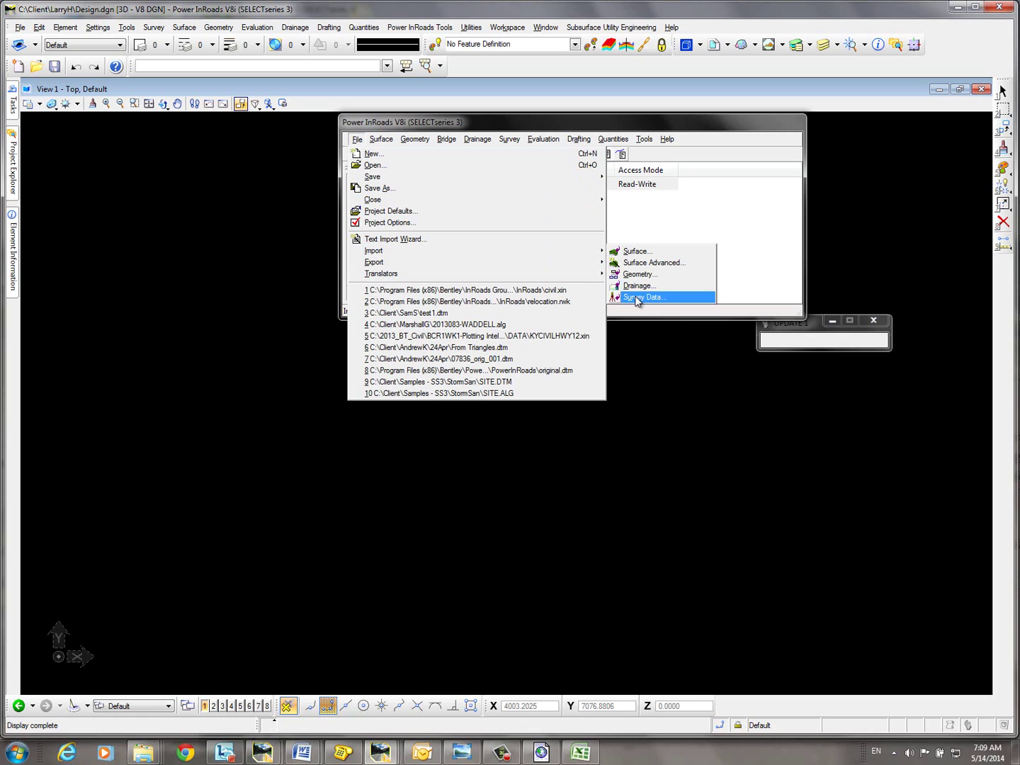
Import Survey.csv via File > Import > Survey Data into the Text Import Wizard.
{"action": "left_click", "coordinate": [634, 296]}
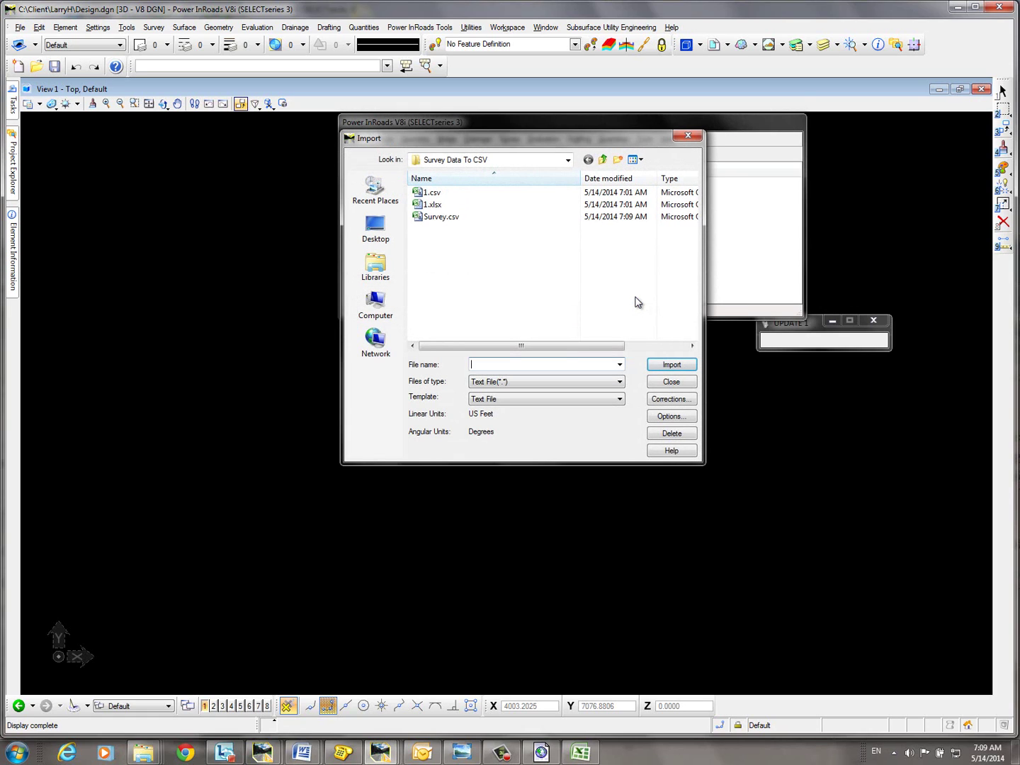
{"action": "left_click", "coordinate": [443, 217]}
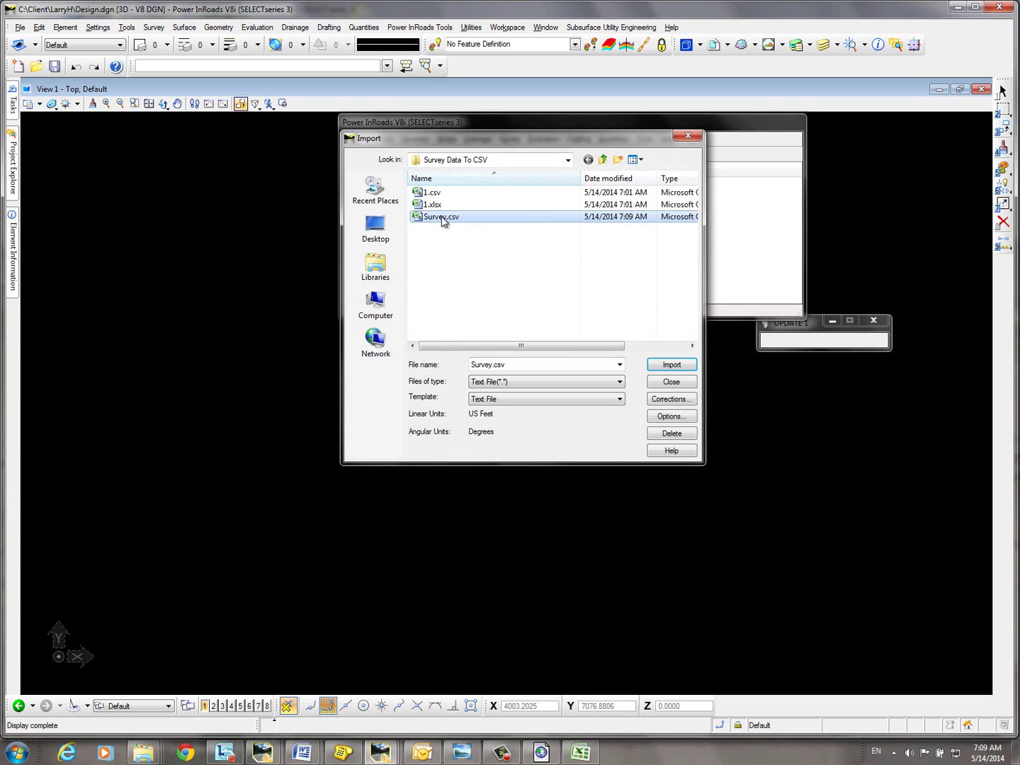
{"action": "left_click", "coordinate": [682, 367]}
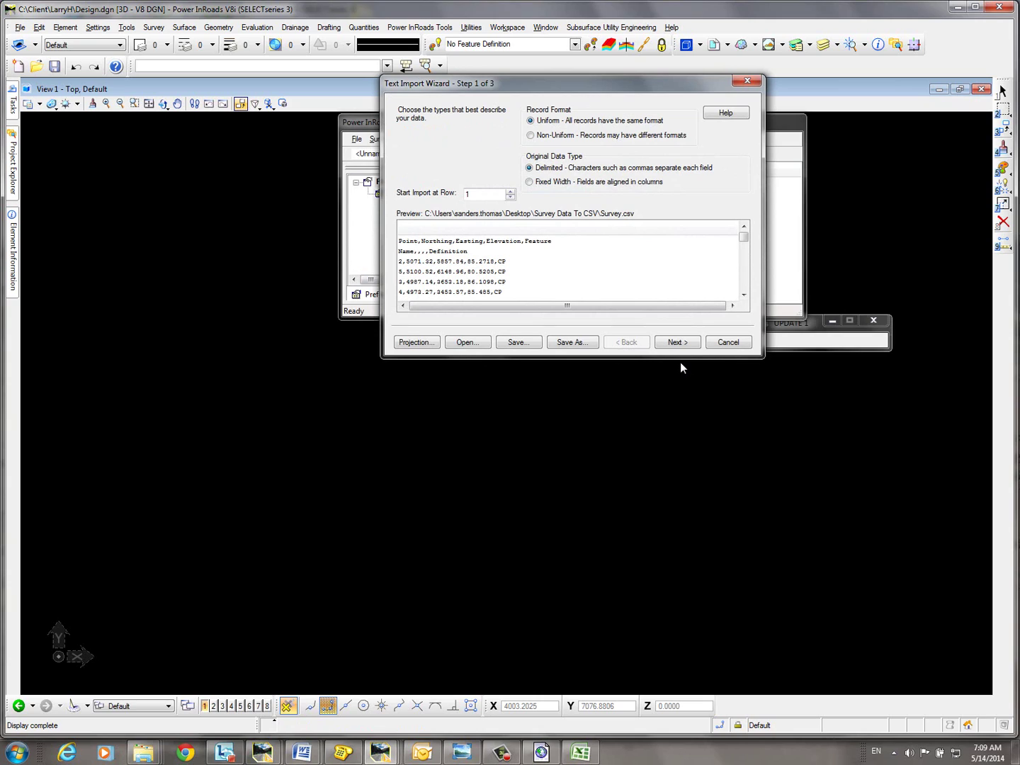